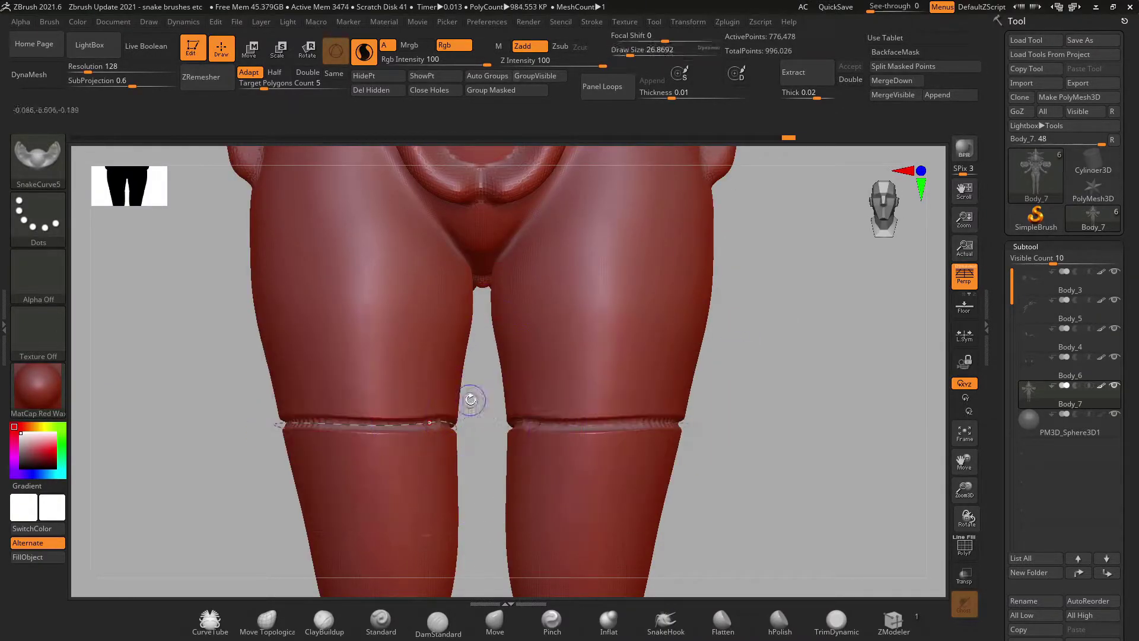
# Draw a SnakeCurve5 stroke along the gap that separates the upper and lower parts of the thigh
pyautogui.press('s')
pyautogui.moveTo(475, 410); pyautogui.dragTo(422, 425)
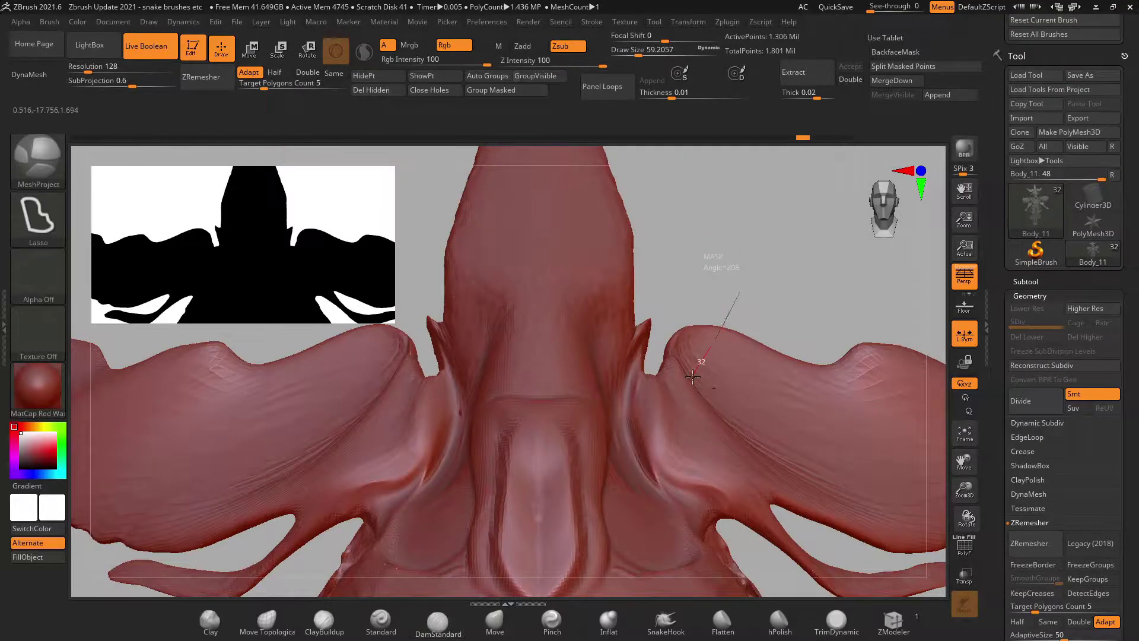
# Cut a lasso-shaped Mesh Project panel into the inner part of Body_11's head wing and adjust the new piece with the gizmo
pyautogui.keyDown('ctrl'); pyautogui.moveTo(757, 260); pyautogui.dragTo(768, 244); pyautogui.keyUp('ctrl')
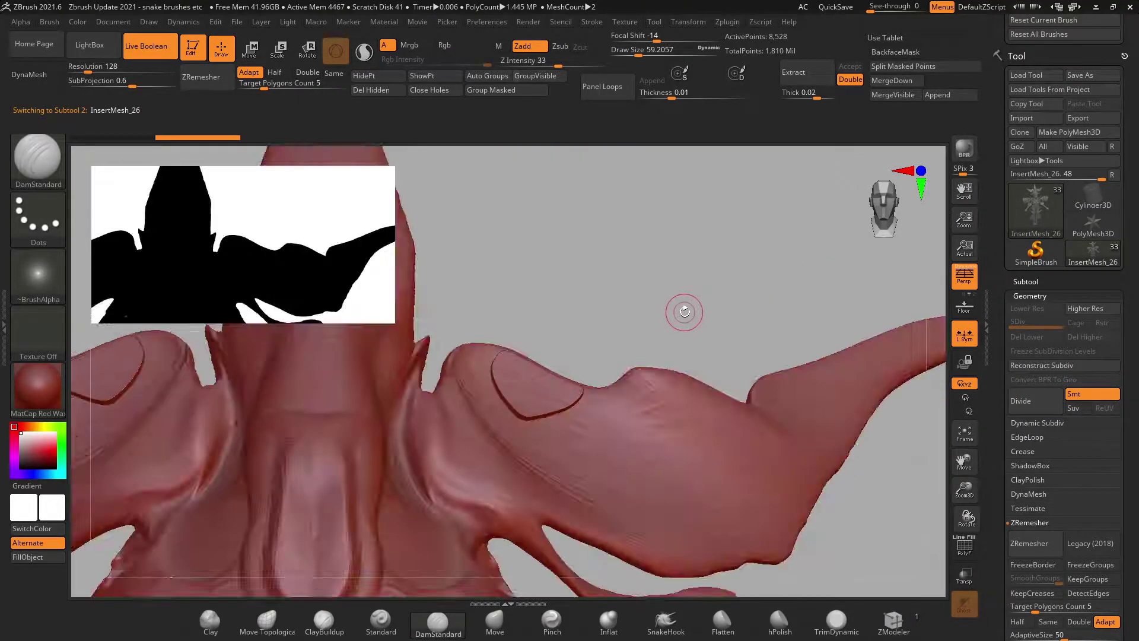
pyautogui.click(1026, 281)
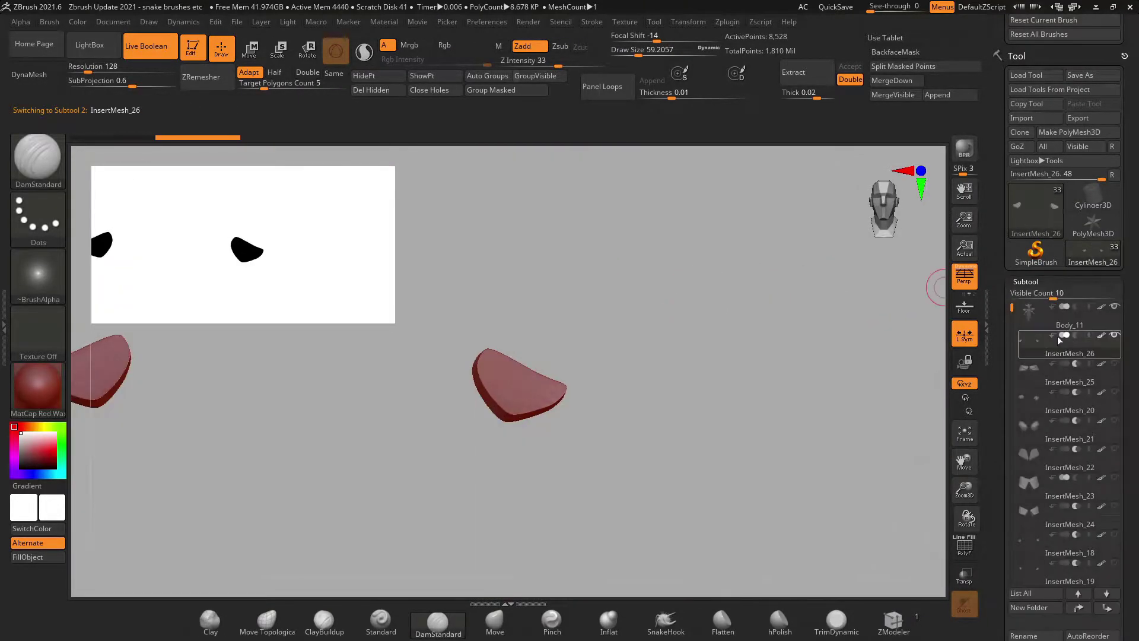
pyautogui.moveTo(623, 326)
pyautogui.mouseDown()
pyautogui.moveTo(648, 340)
pyautogui.moveTo(687, 399)
pyautogui.moveTo(807, 254)
pyautogui.moveTo(795, 255)
pyautogui.moveTo(778, 333)
pyautogui.moveTo(732, 276)
pyautogui.moveTo(732, 443)
pyautogui.moveTo(776, 356)
pyautogui.mouseUp()
pyautogui.click(1034, 318)
pyautogui.press('w')
pyautogui.moveTo(709, 426); pyautogui.dragTo(741, 424)
# Reselect Body_11 and outline another Mesh Project panel on the head
pyautogui.moveTo(737, 265)
pyautogui.keyDown('alt'); pyautogui.mouseDown()
pyautogui.moveTo(923, 392)
pyautogui.moveTo(674, 315)
pyautogui.mouseUp(); pyautogui.keyUp('alt')
pyautogui.keyDown('alt'); pyautogui.click(528, 330); pyautogui.keyUp('alt')
pyautogui.press('q')
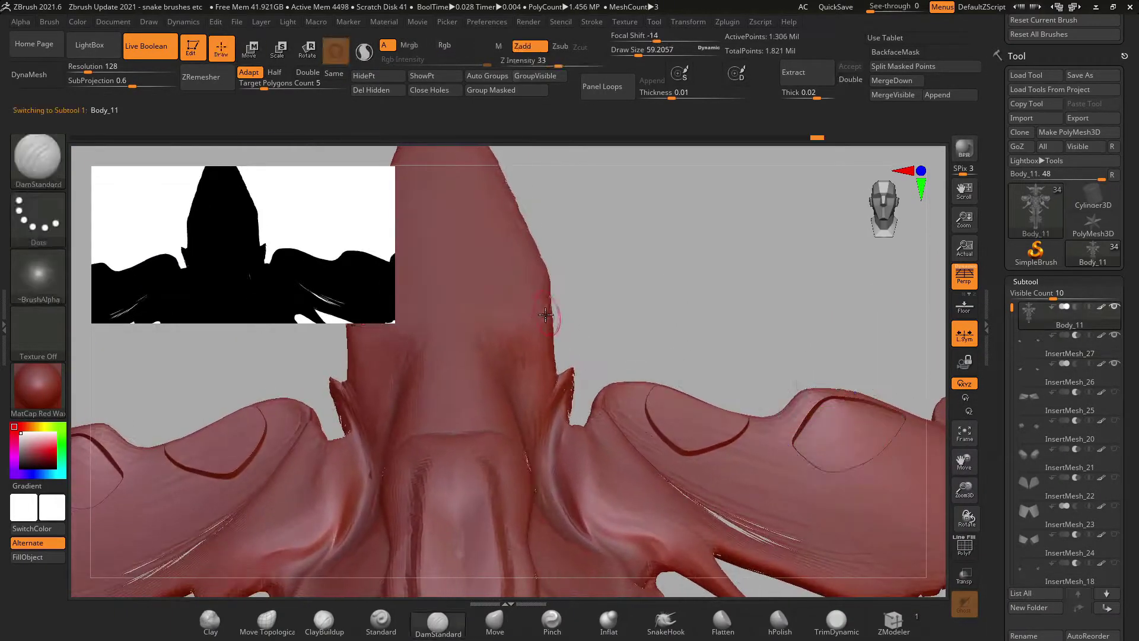
pyautogui.moveTo(589, 216)
pyautogui.keyDown('ctrl'); pyautogui.mouseDown()
pyautogui.moveTo(618, 351)
pyautogui.moveTo(683, 347)
pyautogui.moveTo(529, 305)
pyautogui.moveTo(652, 322)
pyautogui.mouseUp(); pyautogui.keyUp('ctrl')
pyautogui.moveTo(517, 304)
pyautogui.mouseDown()
pyautogui.moveTo(585, 193)
pyautogui.moveTo(661, 196)
pyautogui.mouseUp()
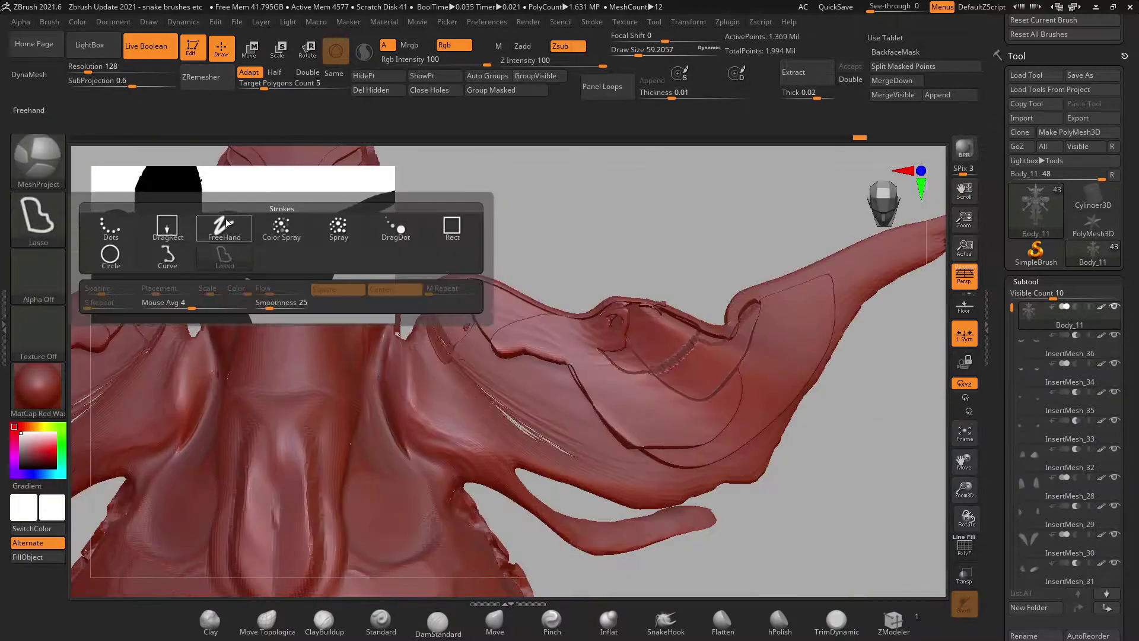
# Switch the Mesh Project stroke to Circle and cut a round recess into the lower part of the head wing
pyautogui.keyDown('ctrl'); pyautogui.click(116, 264); pyautogui.keyUp('ctrl')
pyautogui.moveTo(530, 353)
pyautogui.keyDown('ctrl'); pyautogui.mouseDown()
pyautogui.moveTo(550, 394)
pyautogui.moveTo(593, 433)
pyautogui.moveTo(547, 468)
pyautogui.moveTo(517, 461)
pyautogui.moveTo(562, 452)
pyautogui.mouseUp(); pyautogui.keyUp('ctrl')
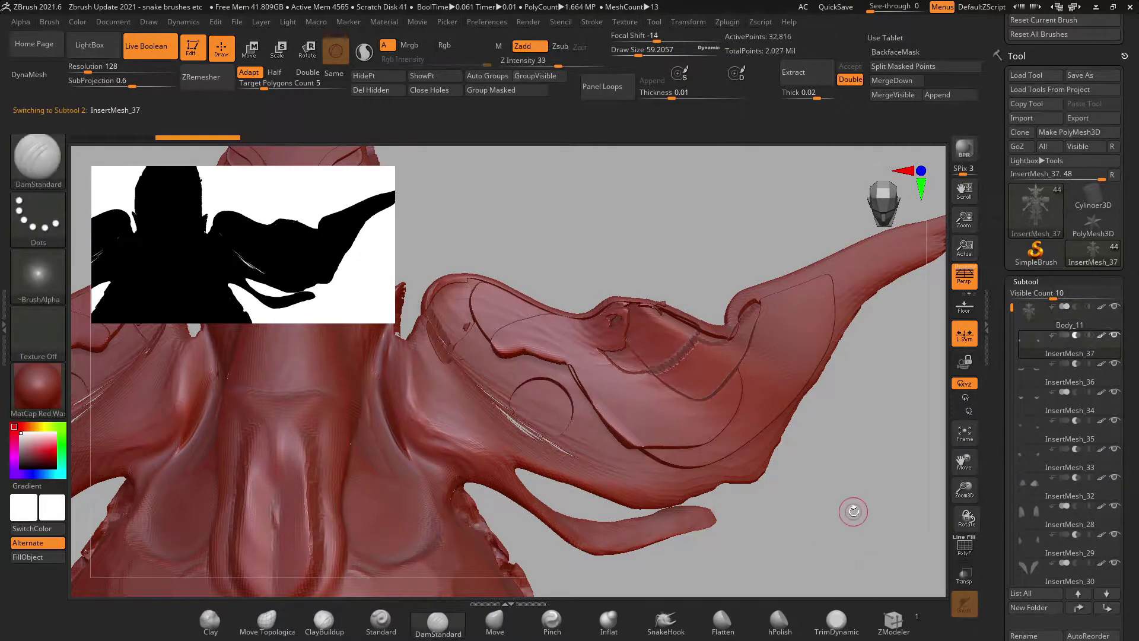
# Reselect the main body and draw two more Mesh Project shapes on it
pyautogui.keyDown('alt'); pyautogui.moveTo(852, 509); pyautogui.dragTo(799, 537); pyautogui.keyUp('alt')
pyautogui.keyDown('alt'); pyautogui.click(303, 471); pyautogui.keyUp('alt')
pyautogui.keyDown('alt'); pyautogui.moveTo(332, 466); pyautogui.dragTo(660, 378, button='right'); pyautogui.keyUp('alt')
pyautogui.keyDown('ctrl'); pyautogui.moveTo(590, 366); pyautogui.dragTo(593, 525); pyautogui.keyUp('ctrl')
pyautogui.moveTo(822, 512)
pyautogui.mouseDown()
pyautogui.moveTo(835, 501)
pyautogui.moveTo(813, 534)
pyautogui.mouseUp()
pyautogui.keyDown('ctrl'); pyautogui.moveTo(611, 322); pyautogui.dragTo(643, 394); pyautogui.keyUp('ctrl')
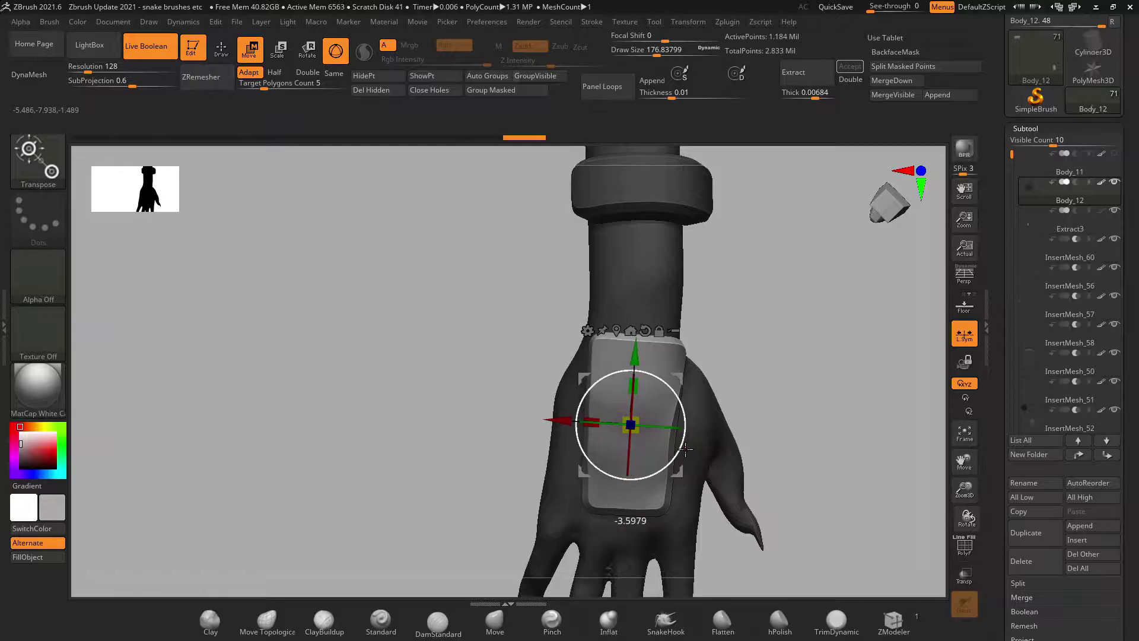
pyautogui.moveTo(789, 382); pyautogui.dragTo(906, 346)
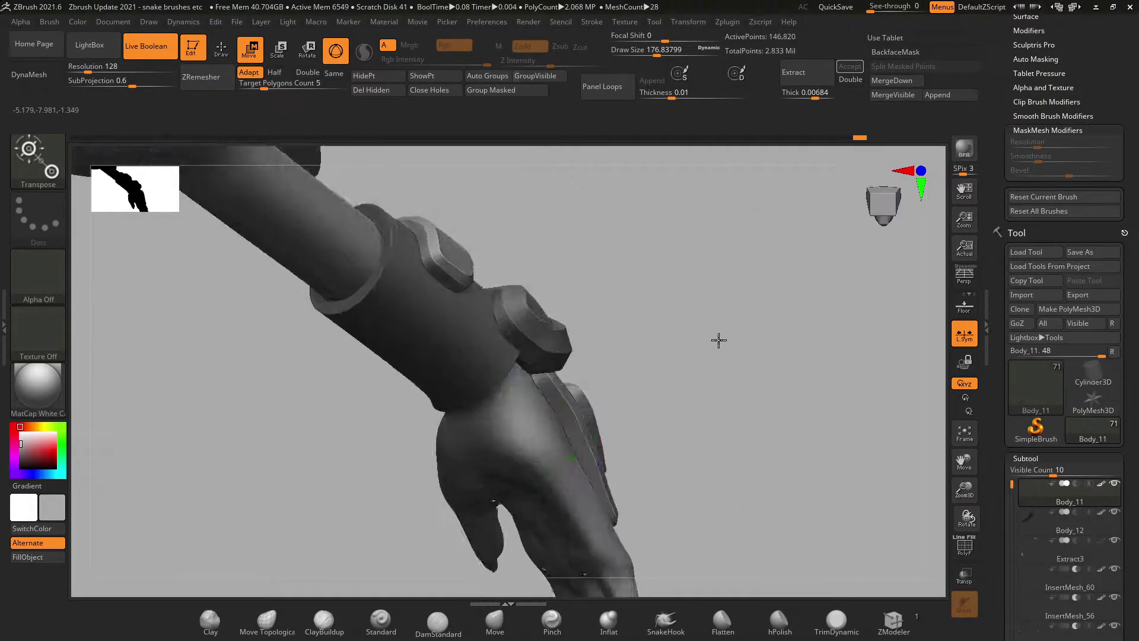
pyautogui.moveTo(720, 338)
pyautogui.mouseDown()
pyautogui.moveTo(653, 333)
pyautogui.moveTo(719, 313)
pyautogui.moveTo(724, 262)
pyautogui.moveTo(729, 461)
pyautogui.moveTo(765, 349)
pyautogui.moveTo(781, 394)
pyautogui.moveTo(740, 463)
pyautogui.mouseUp()
pyautogui.press('q')
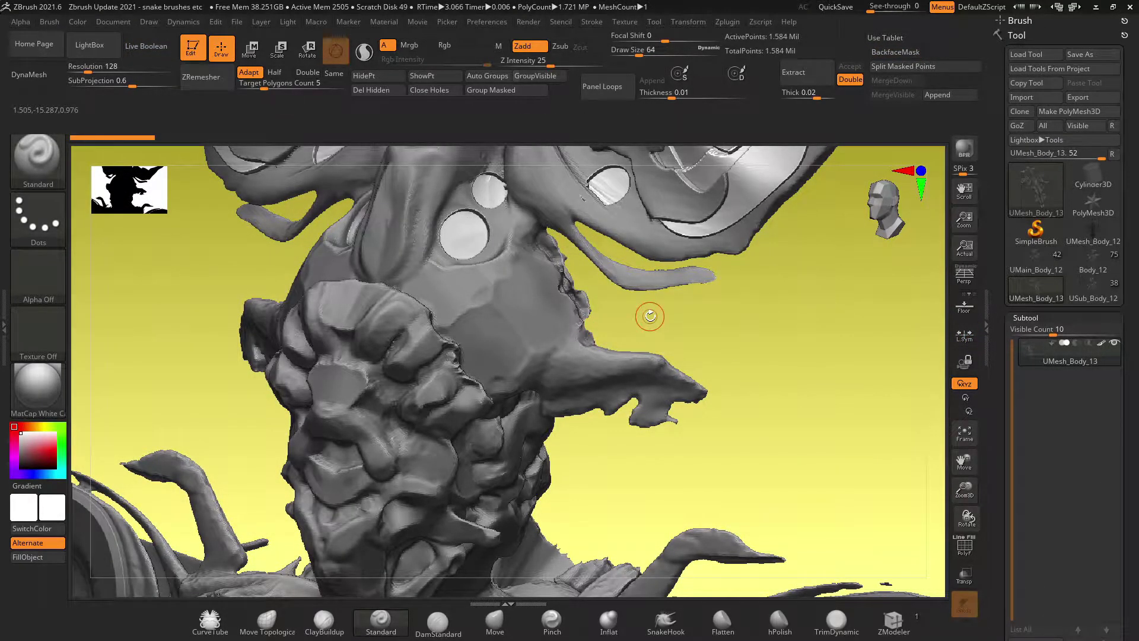
# Project an angular Mesh Project panel onto the side horn with the Curve stroke, and select the Standard brush
pyautogui.hotkey('ctrl', 'shift')
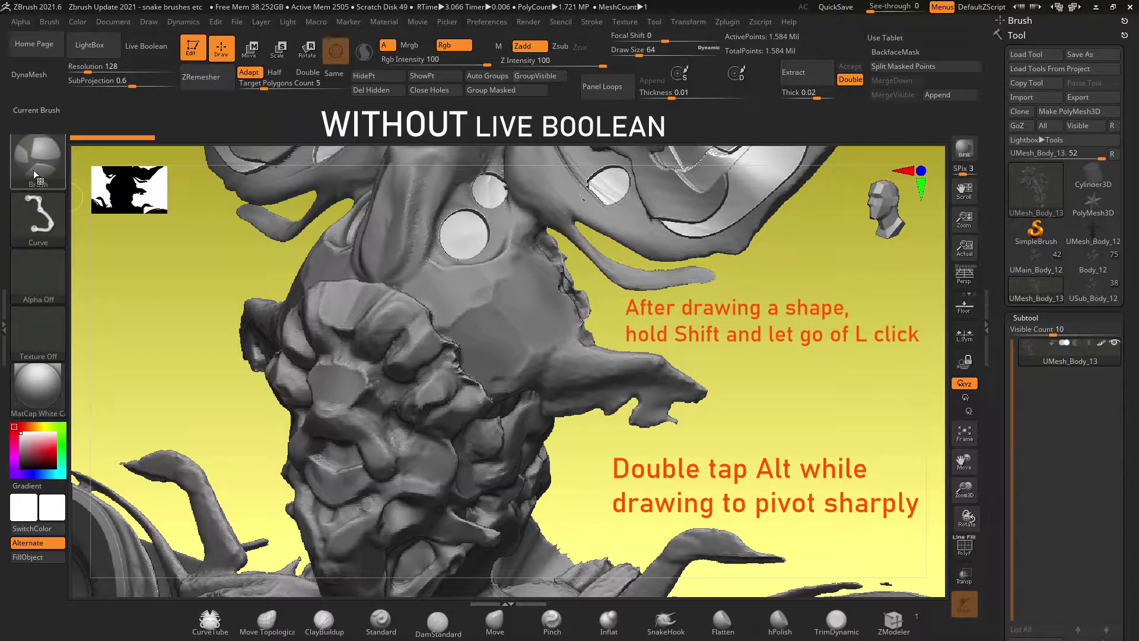
pyautogui.moveTo(611, 303); pyautogui.dragTo(524, 324)
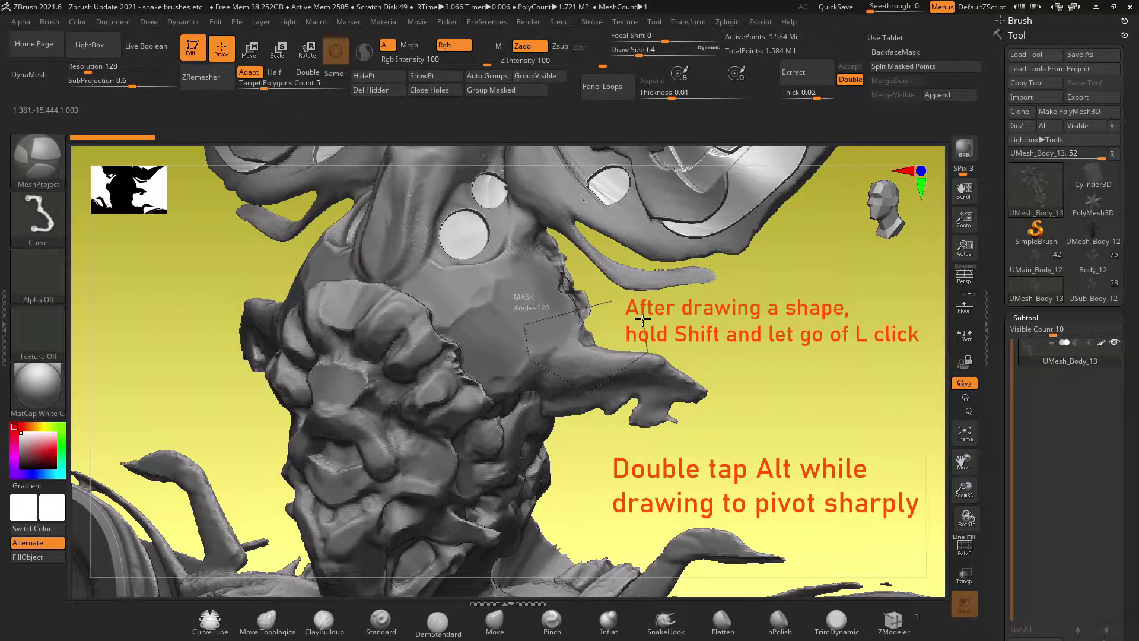
pyautogui.press('b')
pyautogui.press('s')
pyautogui.press('t')
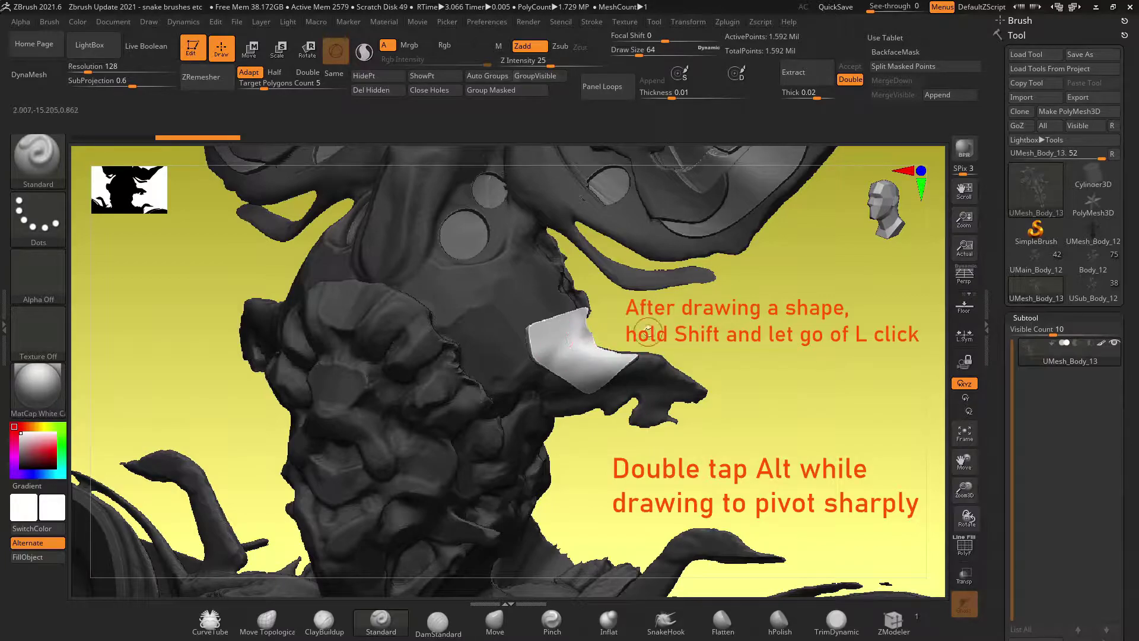
pyautogui.moveTo(676, 324); pyautogui.dragTo(555, 349)
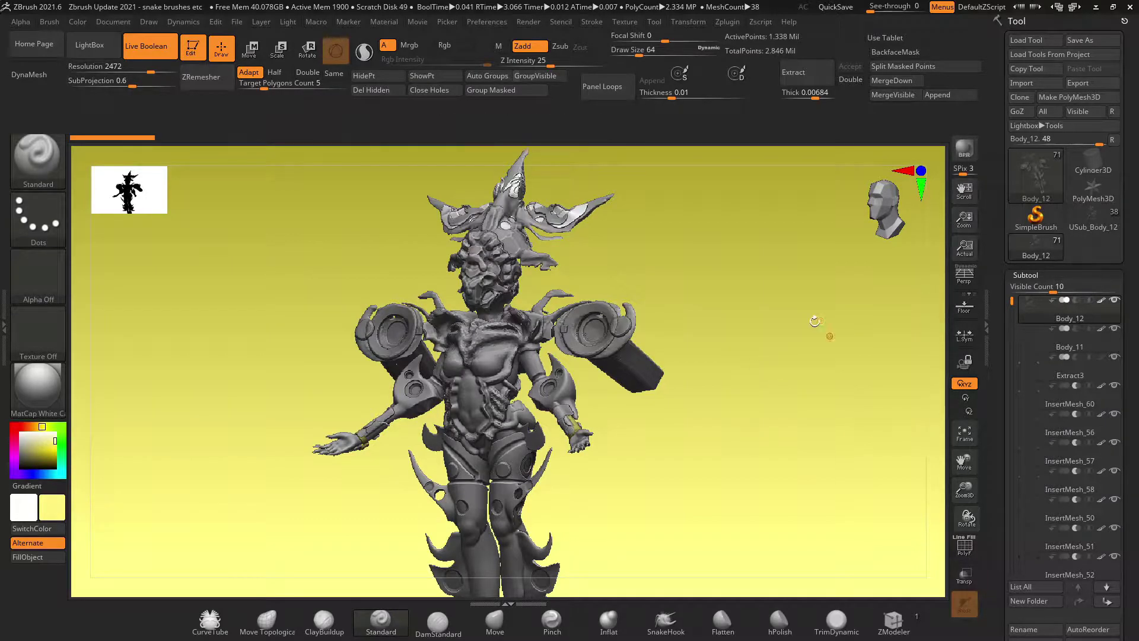
# Set the masking brush to MeshProject with the Curve stroke and add a four-sided panel to the leg fin's upper spike
pyautogui.keyDown('ctrl'); pyautogui.click(33, 163); pyautogui.keyUp('ctrl')
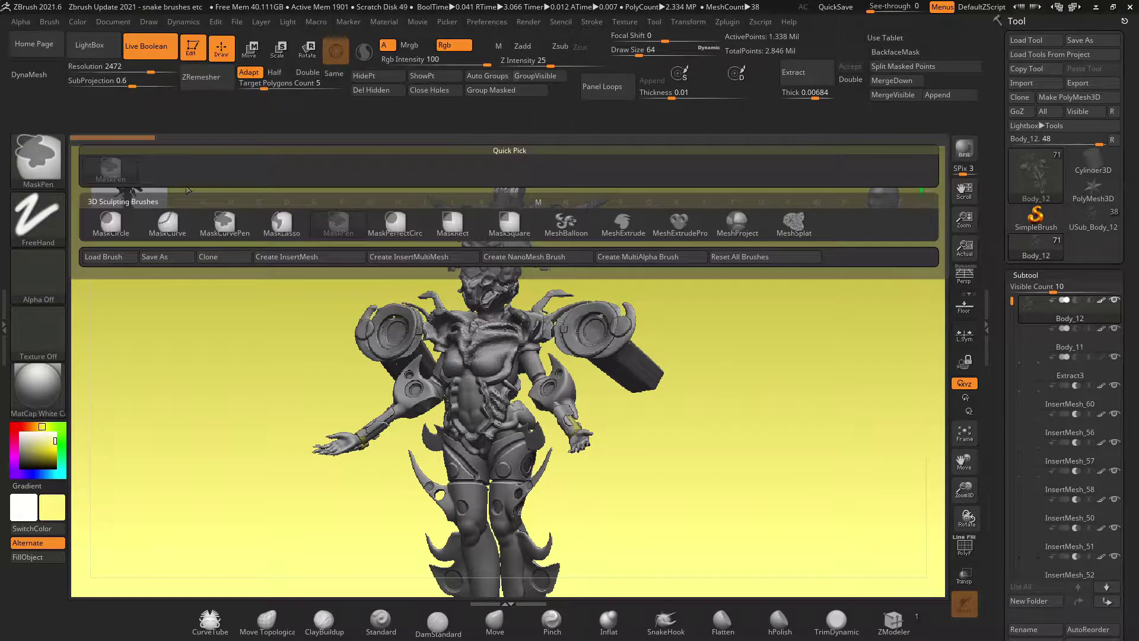
pyautogui.click(736, 223)
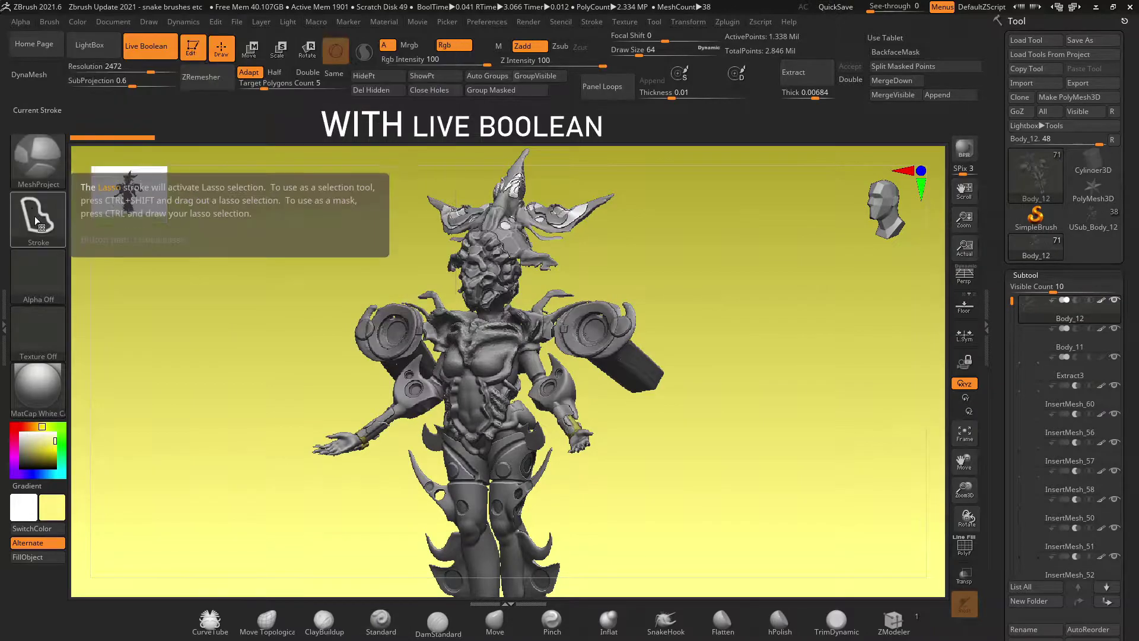
pyautogui.click(34, 216)
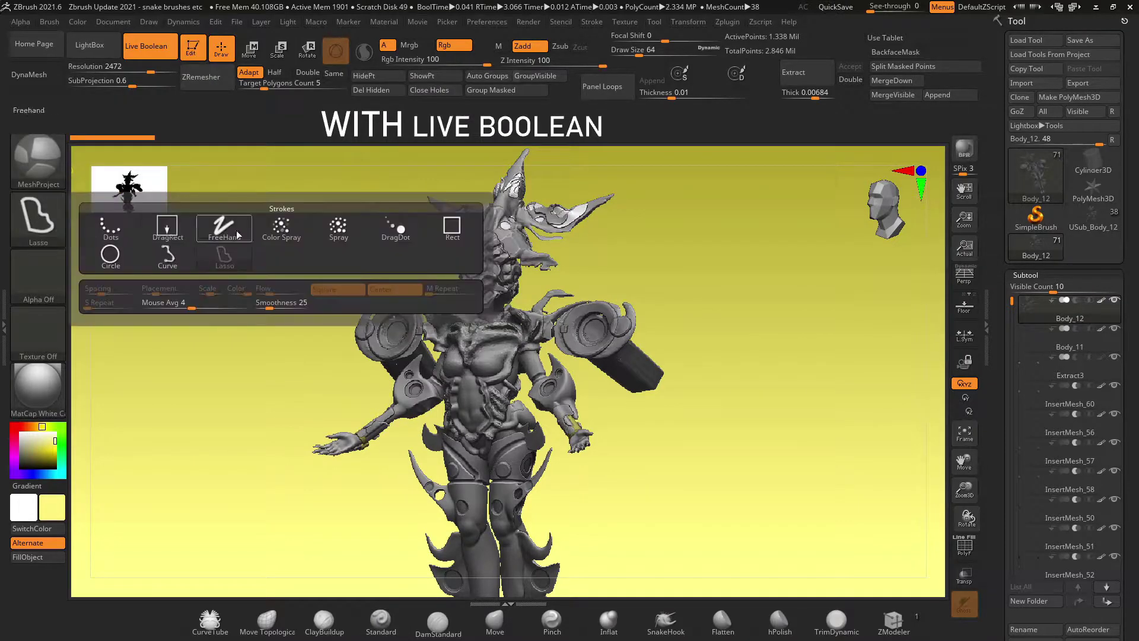
pyautogui.click(169, 261)
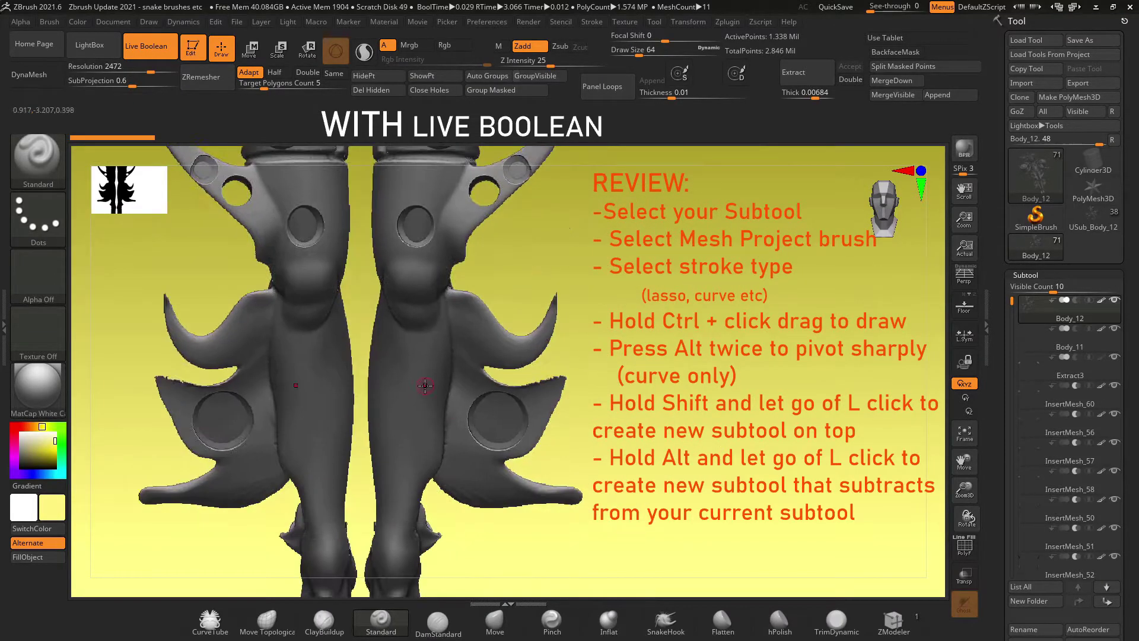
pyautogui.keyDown('ctrl'); pyautogui.moveTo(659, 402); pyautogui.dragTo(757, 427, button='right'); pyautogui.keyUp('ctrl')
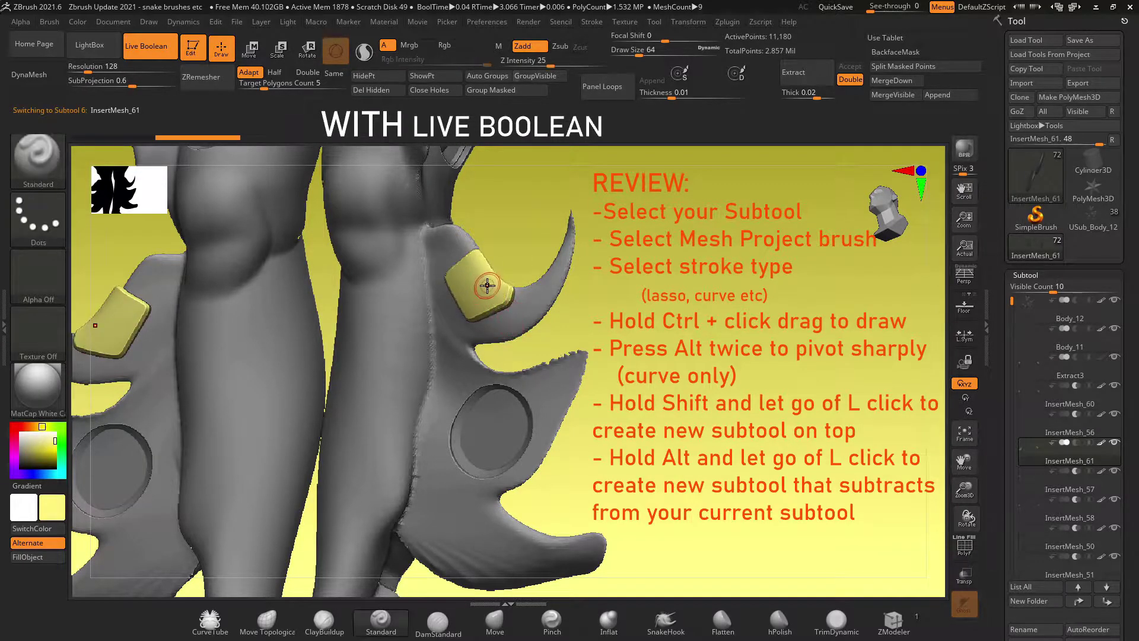
# Pick a neutral colour and project a bent, angular panel onto the leg just below the knee
pyautogui.click(19, 429)
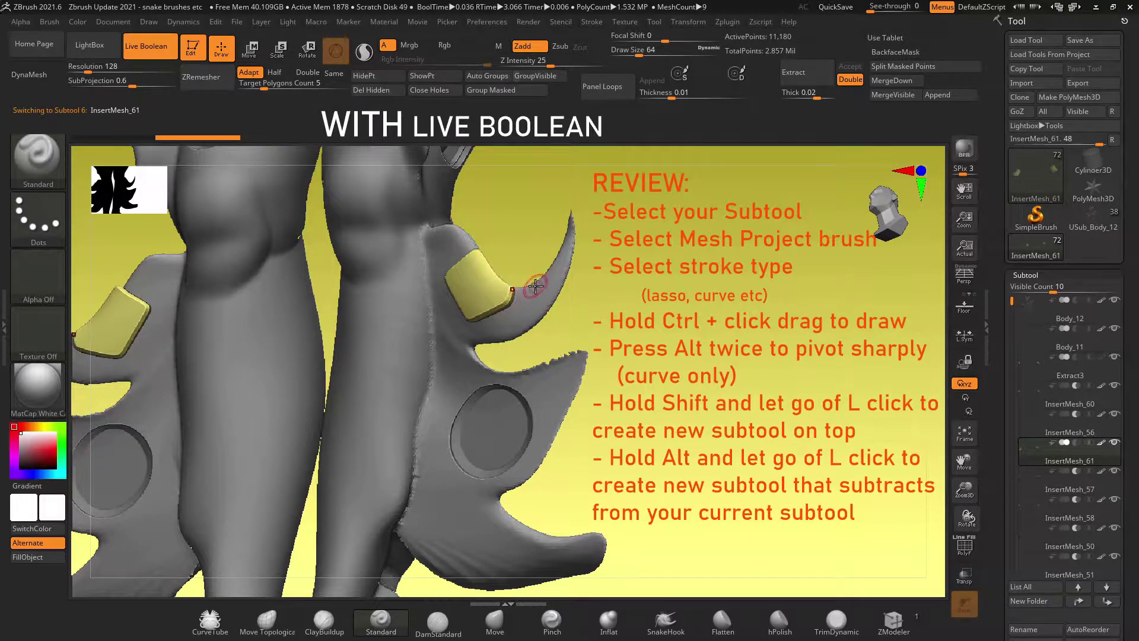
pyautogui.keyDown('ctrl'); pyautogui.moveTo(471, 207); pyautogui.dragTo(361, 273); pyautogui.keyUp('ctrl')
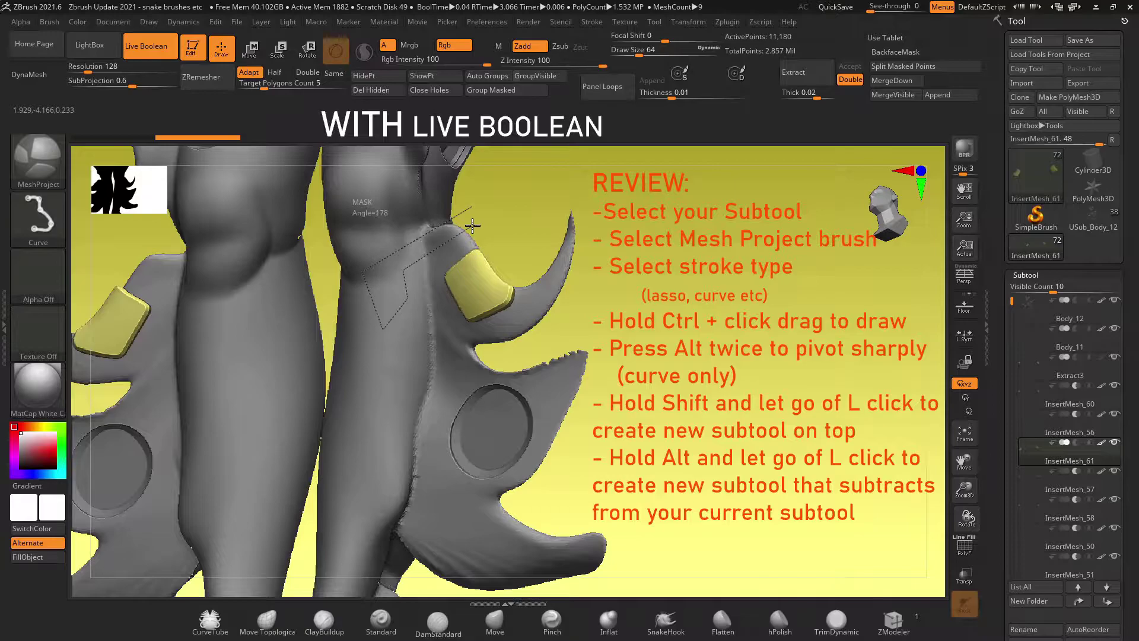
pyautogui.keyDown('shift'); pyautogui.click(472, 225); pyautogui.keyUp('shift')
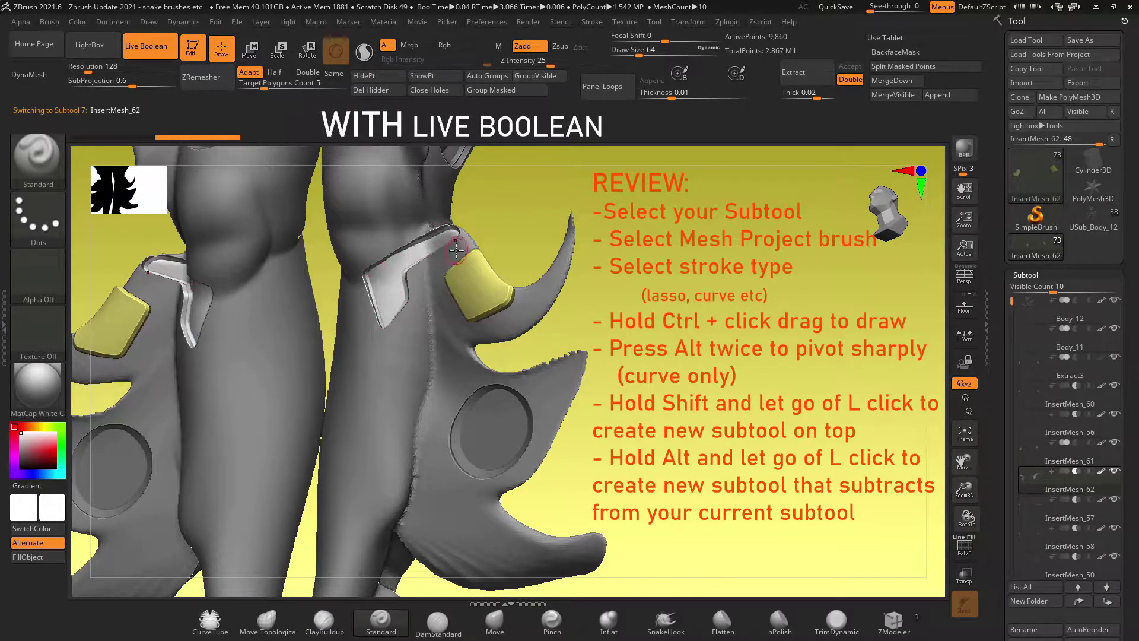
pyautogui.moveTo(456, 250)
pyautogui.mouseDown()
pyautogui.moveTo(570, 219)
pyautogui.moveTo(523, 257)
pyautogui.moveTo(574, 240)
pyautogui.moveTo(550, 261)
pyautogui.mouseUp()
# Dock the Brush palette and expand its MaskMesh Modifiers
pyautogui.click(49, 21)
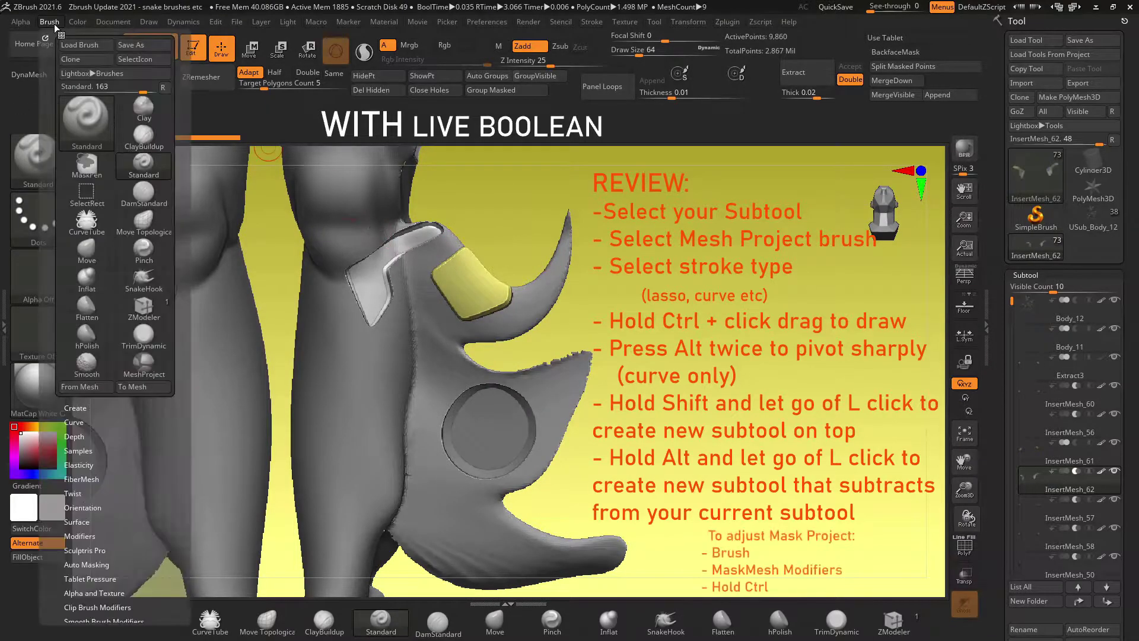
pyautogui.click(46, 30)
pyautogui.moveTo(1131, 138); pyautogui.dragTo(1132, 76)
pyautogui.click(1064, 516)
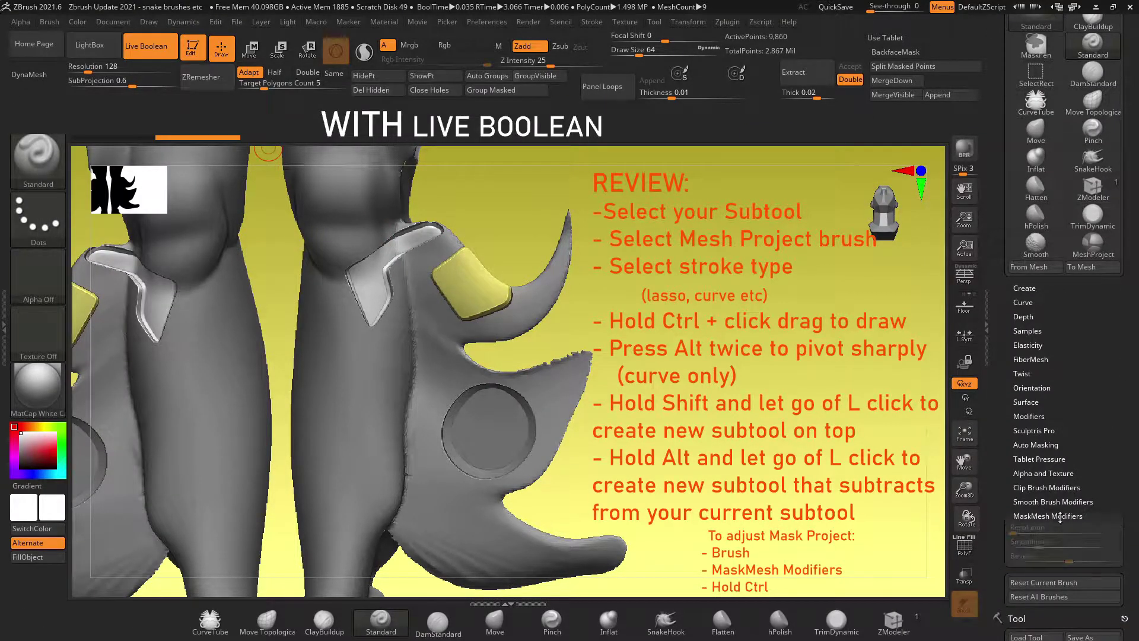
# Set the MeshProject bevel to 1.56012 and cut a wide curved recess across the leg fin
pyautogui.press('ctrl')
pyautogui.moveTo(1088, 539)
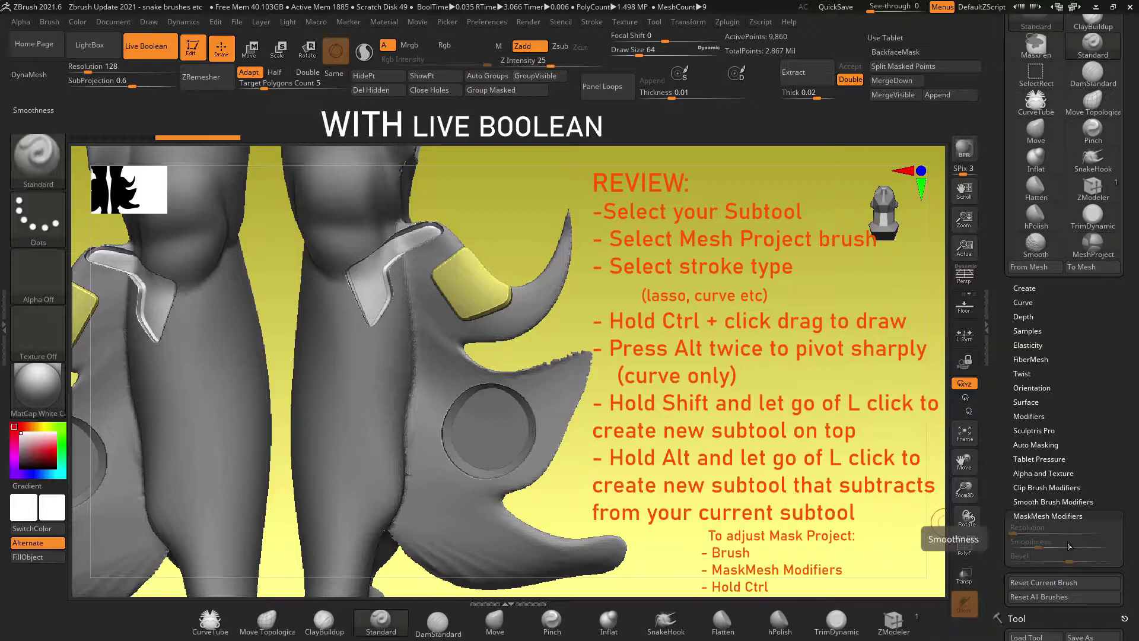
pyautogui.moveTo(1060, 558)
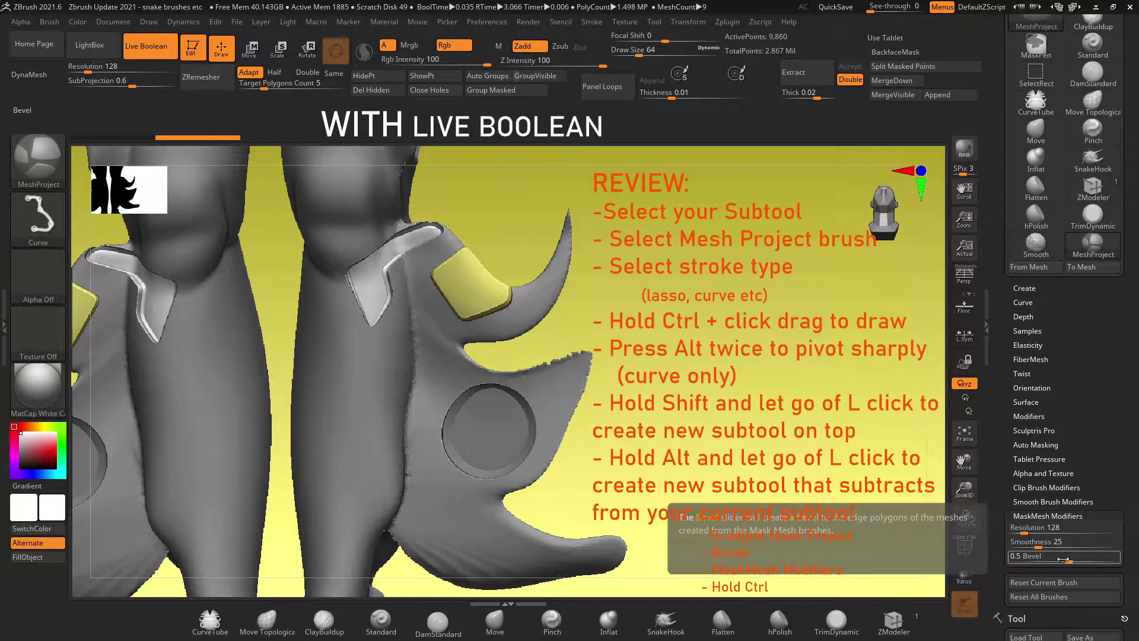
pyautogui.moveTo(1062, 559); pyautogui.dragTo(1058, 561)
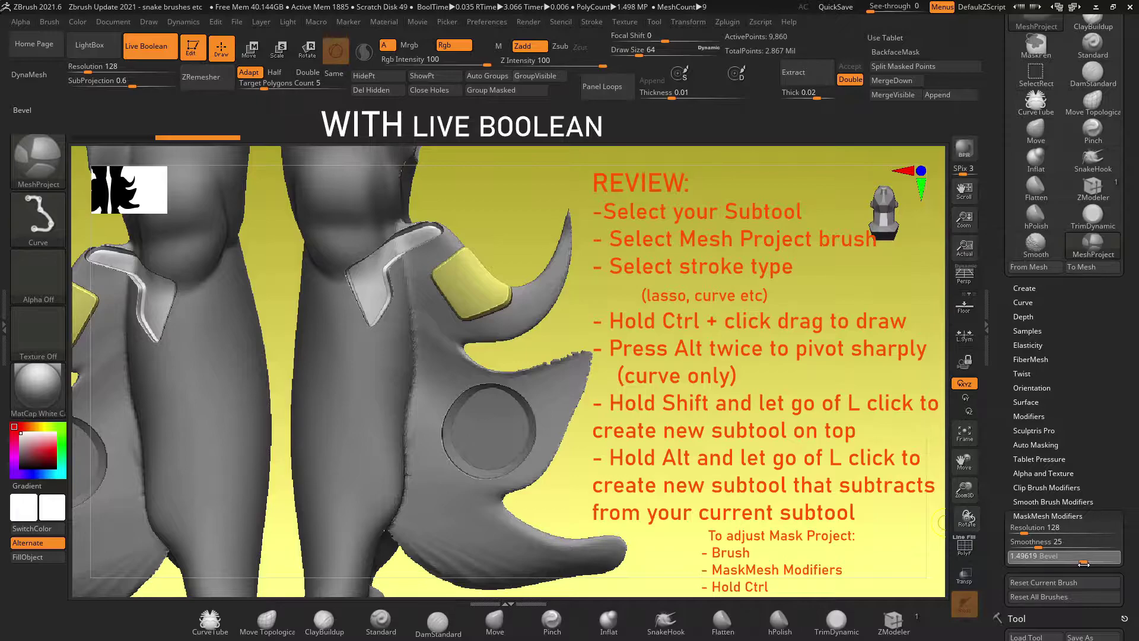
pyautogui.moveTo(1085, 565); pyautogui.dragTo(1084, 565)
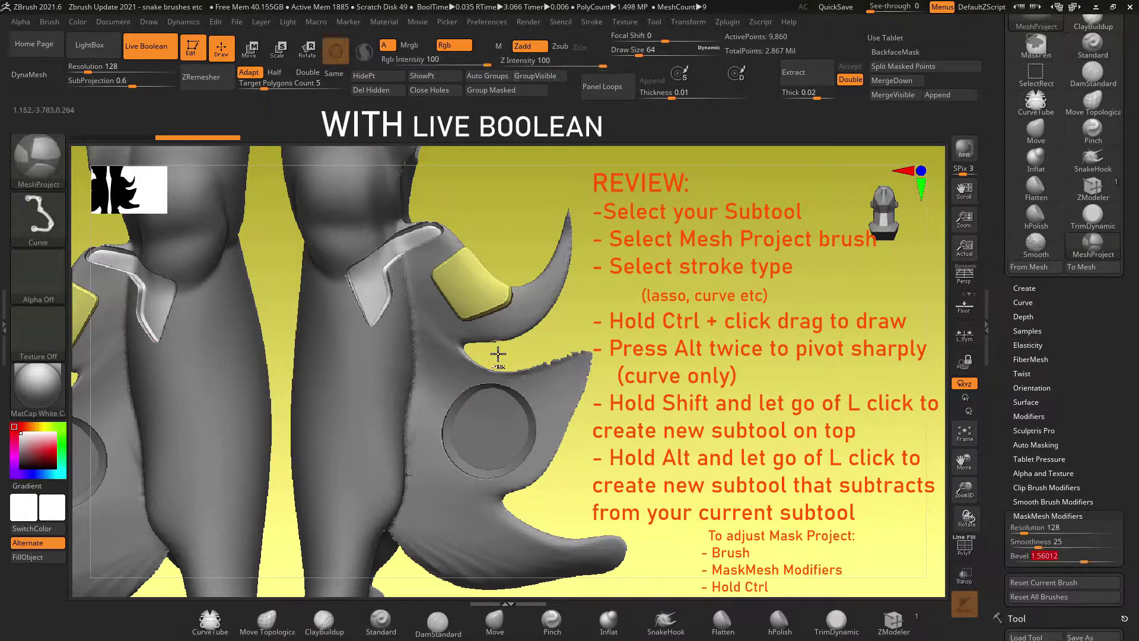
pyautogui.moveTo(503, 353)
pyautogui.keyDown('ctrl'); pyautogui.keyDown('alt'); pyautogui.mouseDown()
pyautogui.moveTo(641, 308)
pyautogui.moveTo(641, 356)
pyautogui.mouseUp(); pyautogui.keyUp('alt'); pyautogui.keyUp('ctrl')
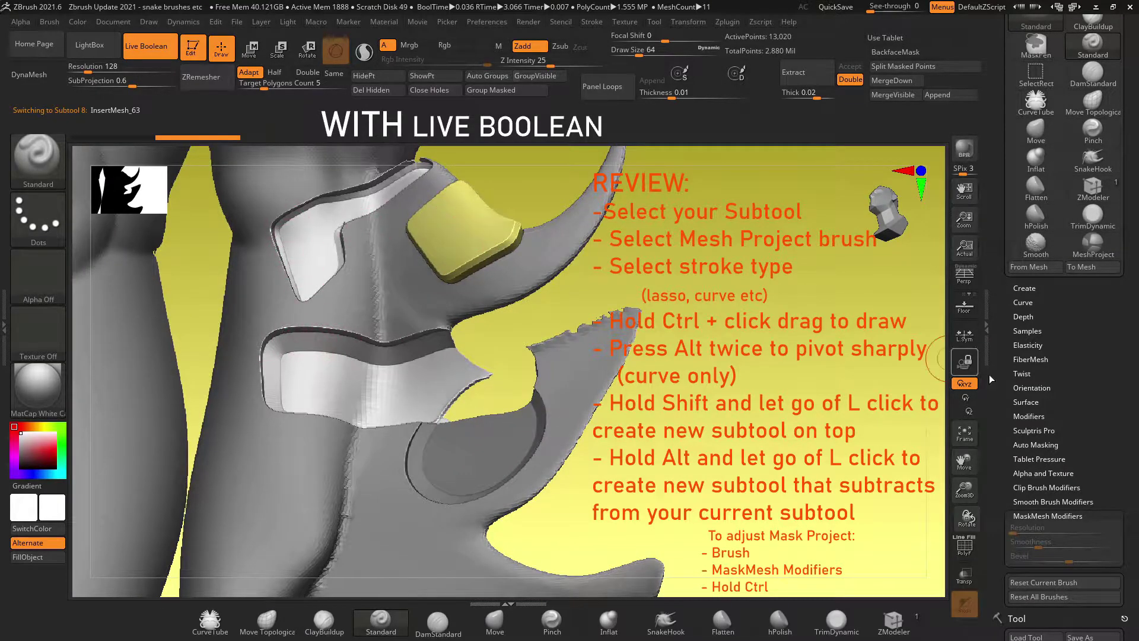
# Set the MeshProject bevel to 0.10537 and cut a narrow slot across the leg below the round recess
pyautogui.keyDown('ctrl'); pyautogui.moveTo(1070, 561); pyautogui.dragTo(1061, 562); pyautogui.keyUp('ctrl')
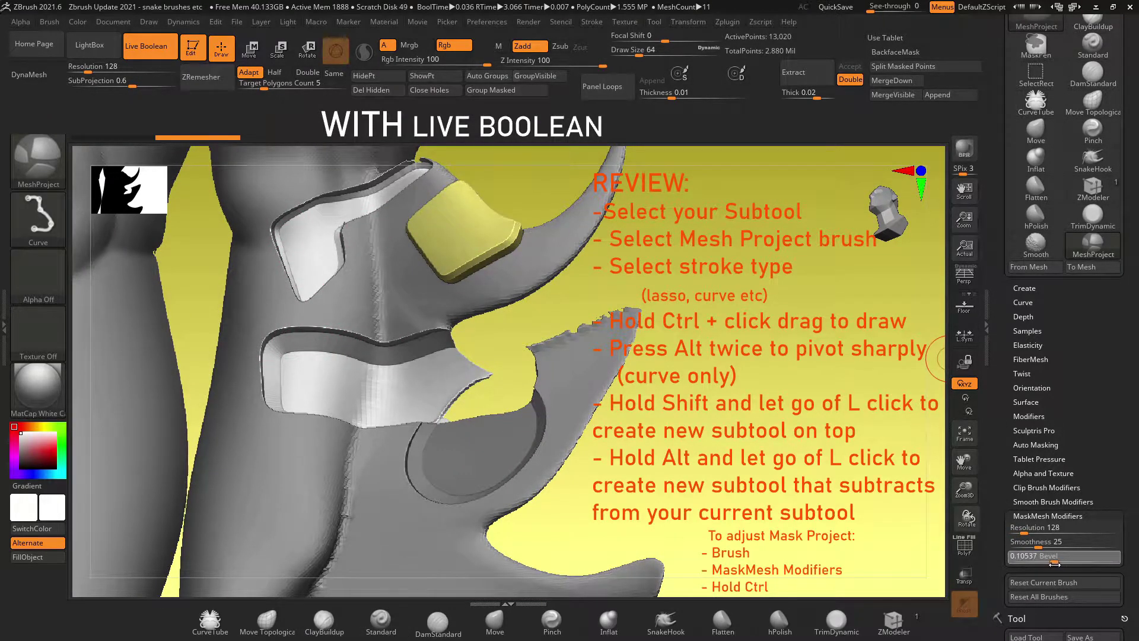
pyautogui.keyDown('ctrl'); pyautogui.moveTo(556, 516); pyautogui.dragTo(228, 492); pyautogui.keyUp('ctrl')
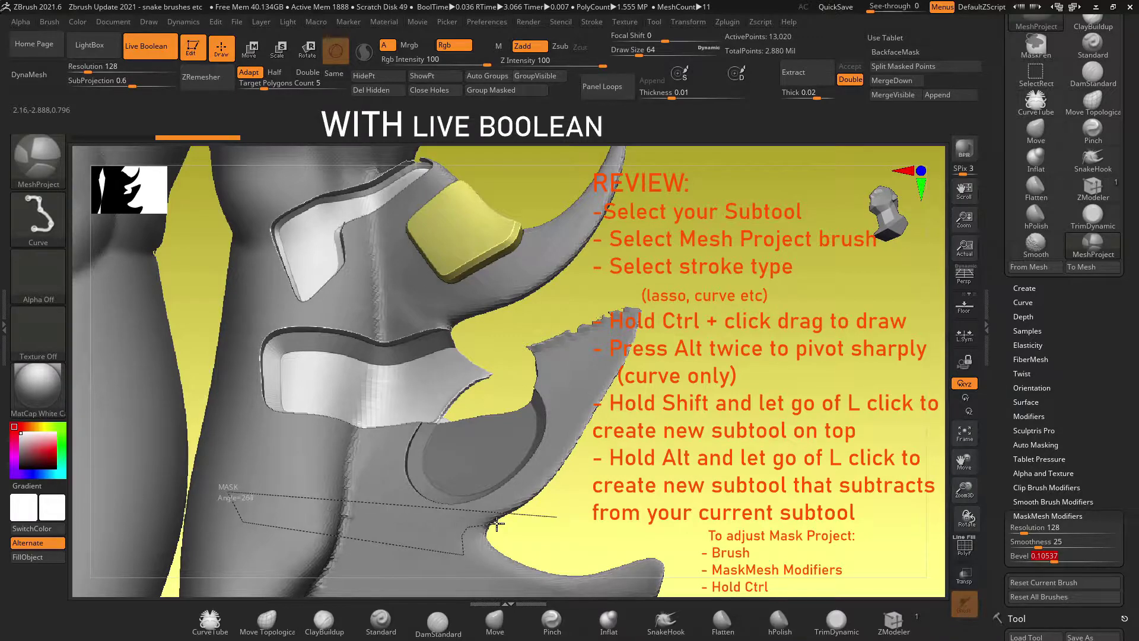
pyautogui.keyDown('ctrl'); pyautogui.keyDown('alt'); pyautogui.moveTo(583, 530); pyautogui.dragTo(399, 529); pyautogui.keyUp('alt'); pyautogui.keyUp('ctrl')
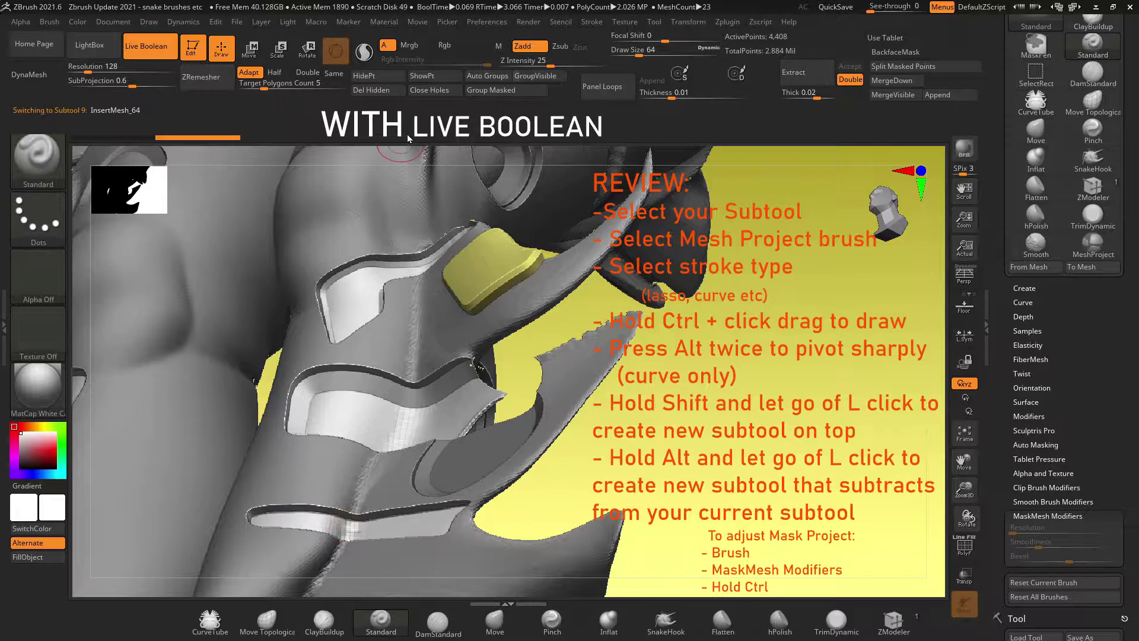
# Expand the brush's Depth settings and adjust the brush placement
pyautogui.click(1023, 317)
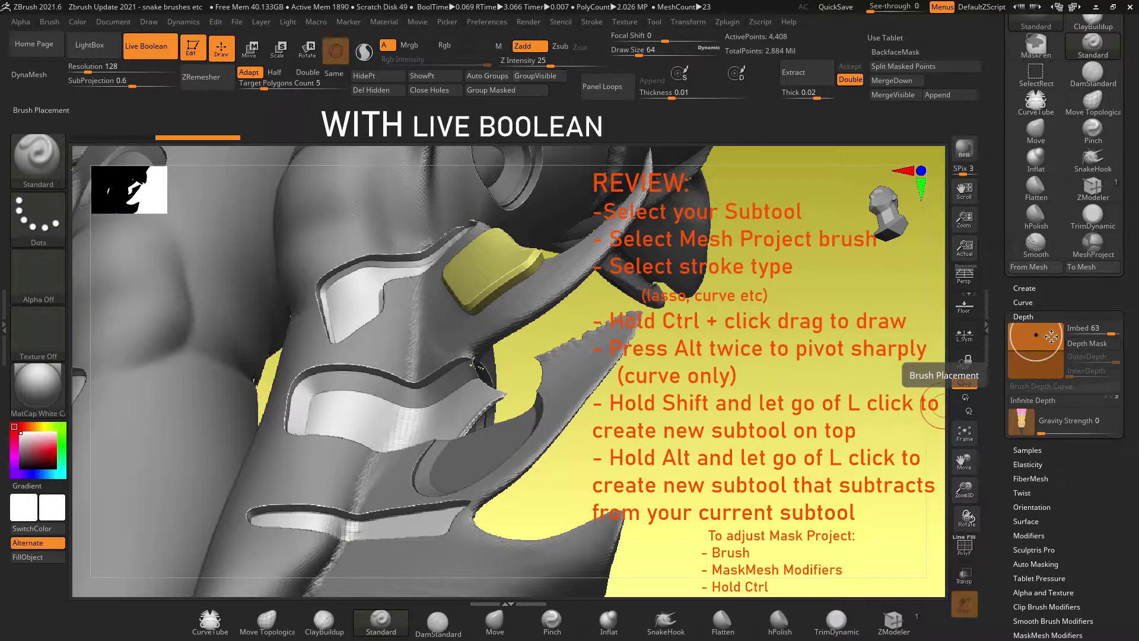
pyautogui.moveTo(1051, 337)
pyautogui.mouseDown()
pyautogui.moveTo(1038, 357)
pyautogui.moveTo(1052, 349)
pyautogui.mouseUp()
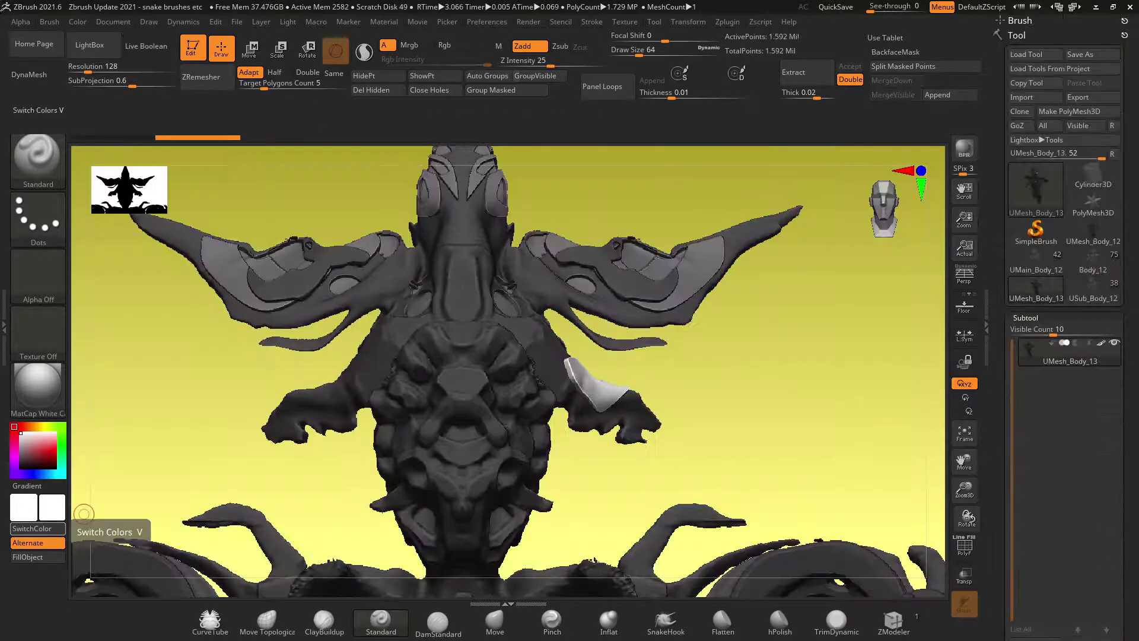
# Select the CurveAlpha brush and sweep long curved strips outward from the creature's head
pyautogui.click(34, 161)
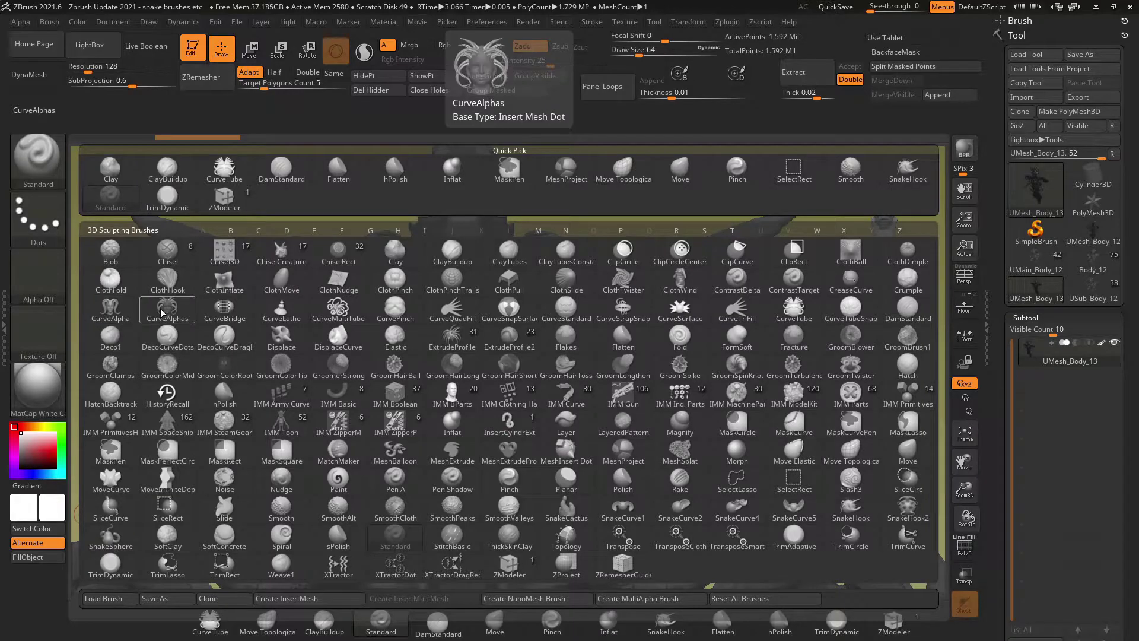
pyautogui.click(110, 309)
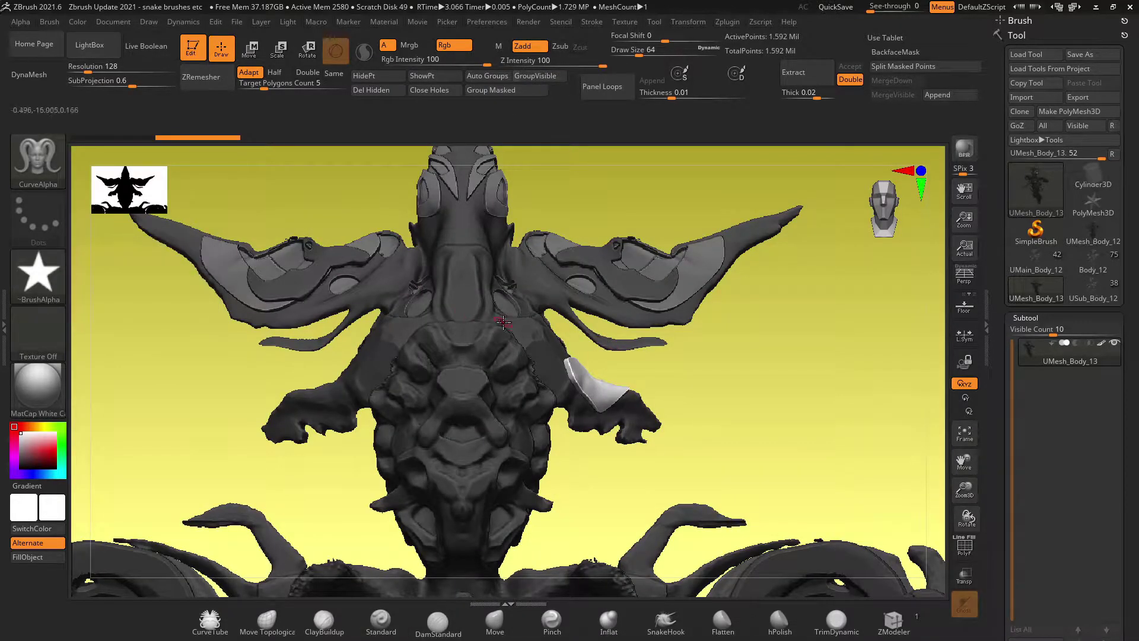
pyautogui.moveTo(575, 267)
pyautogui.mouseDown()
pyautogui.moveTo(865, 346)
pyautogui.moveTo(799, 322)
pyautogui.moveTo(816, 354)
pyautogui.moveTo(743, 326)
pyautogui.mouseUp()
pyautogui.moveTo(605, 404)
pyautogui.mouseDown()
pyautogui.moveTo(356, 470)
pyautogui.moveTo(692, 351)
pyautogui.moveTo(684, 390)
pyautogui.moveTo(565, 475)
pyautogui.moveTo(718, 388)
pyautogui.mouseUp()
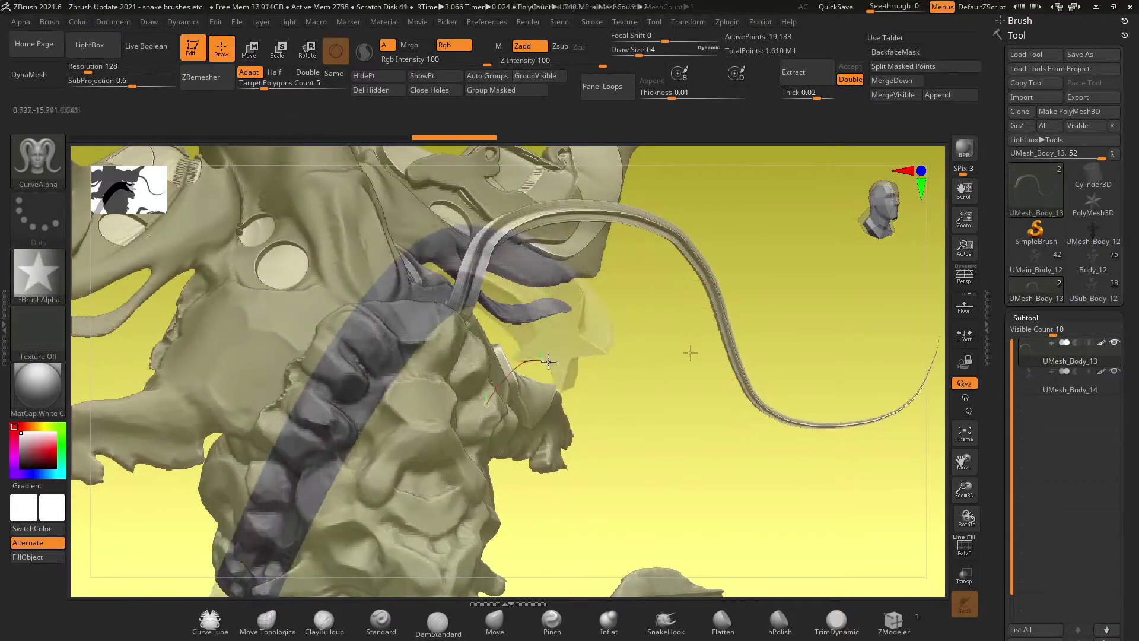
pyautogui.moveTo(487, 405)
pyautogui.mouseDown()
pyautogui.moveTo(743, 479)
pyautogui.moveTo(813, 478)
pyautogui.mouseUp()
pyautogui.moveTo(710, 422)
pyautogui.mouseDown()
pyautogui.moveTo(771, 404)
pyautogui.moveTo(724, 415)
pyautogui.moveTo(698, 406)
pyautogui.mouseUp()
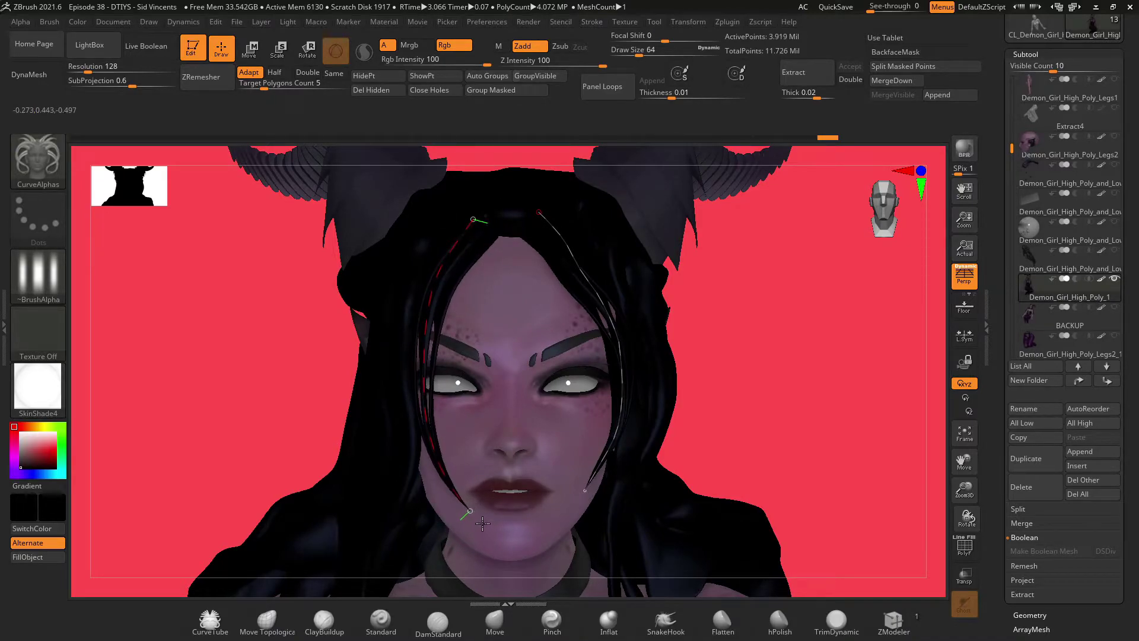
pyautogui.moveTo(803, 336); pyautogui.dragTo(799, 402)
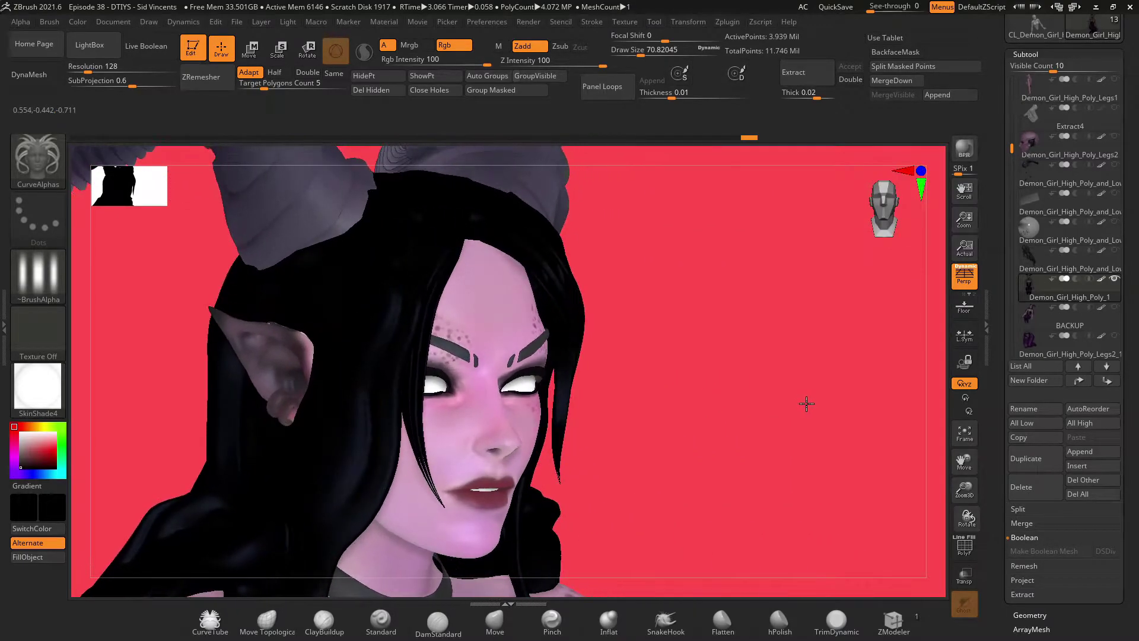